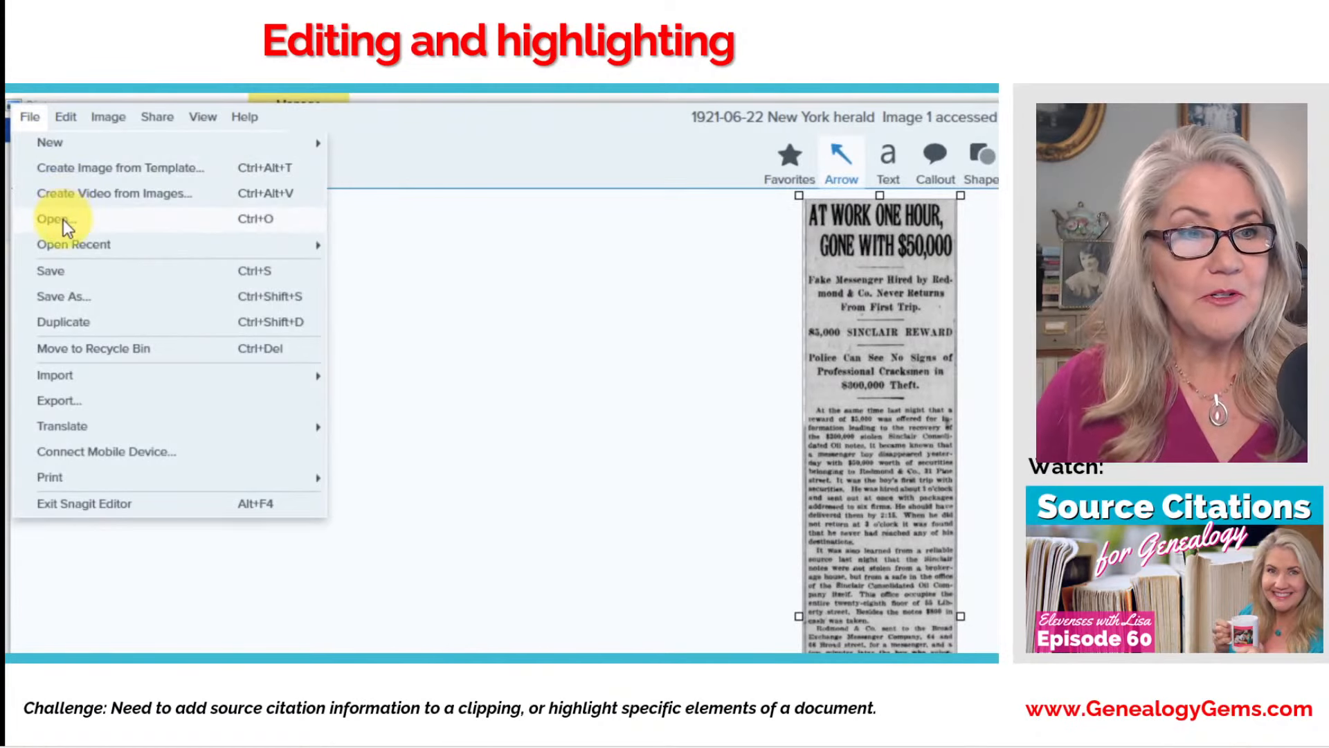
Open the 1870 Ohio census page image from the Pictures folder
{"action": "left_click", "coordinate": [64, 219]}
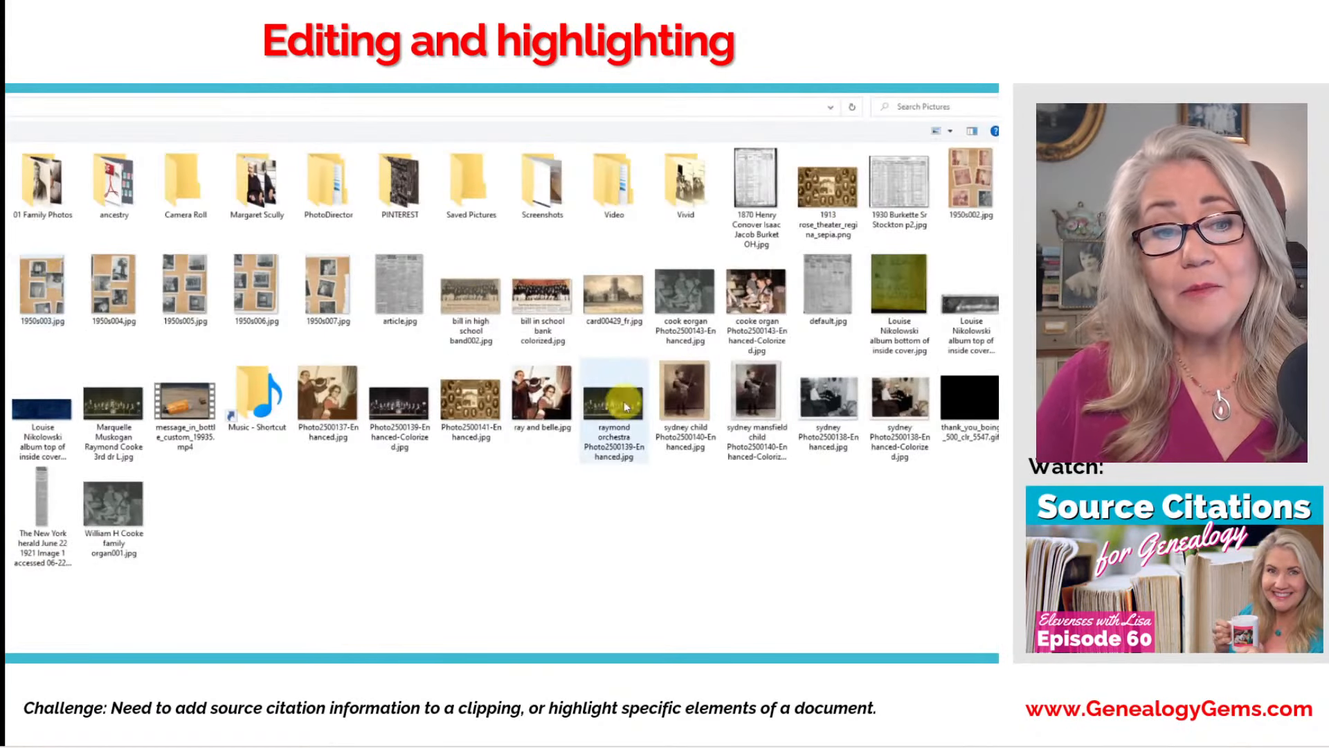
{"action": "left_click", "coordinate": [762, 216]}
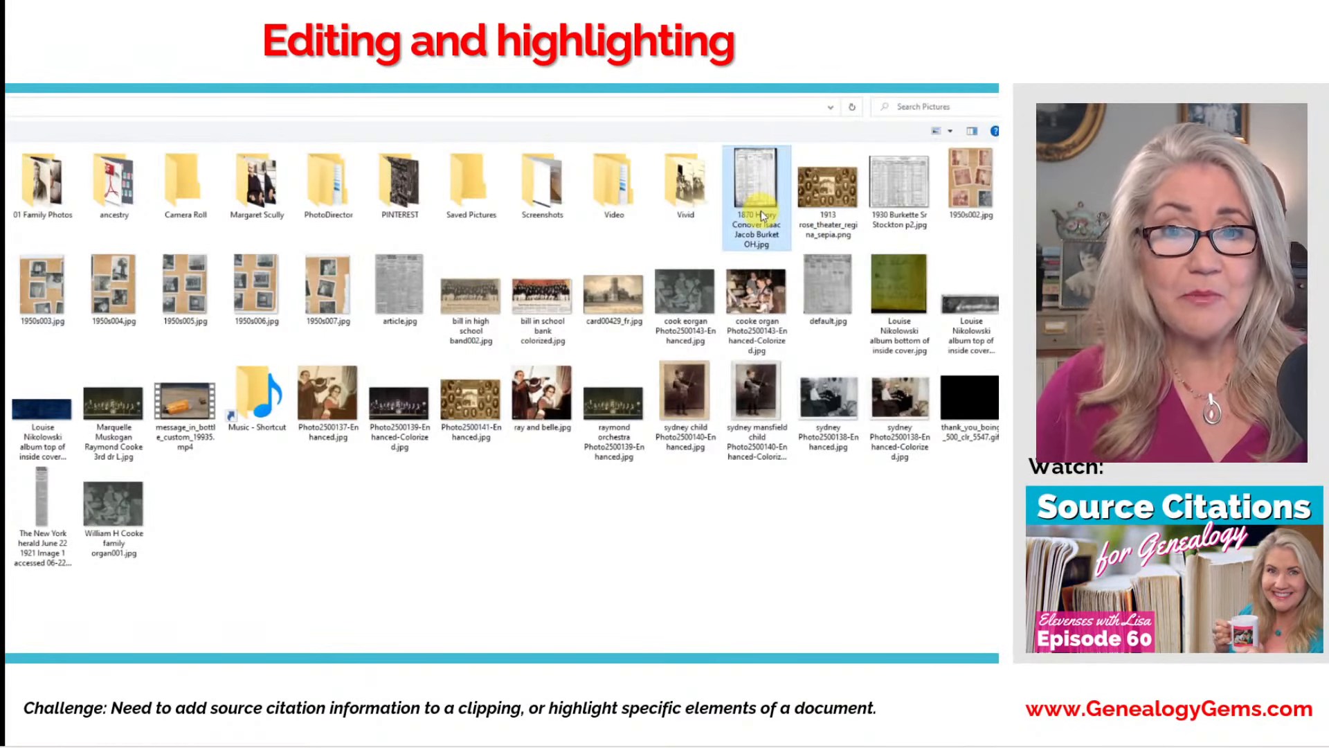
{"action": "double_click", "coordinate": [762, 216]}
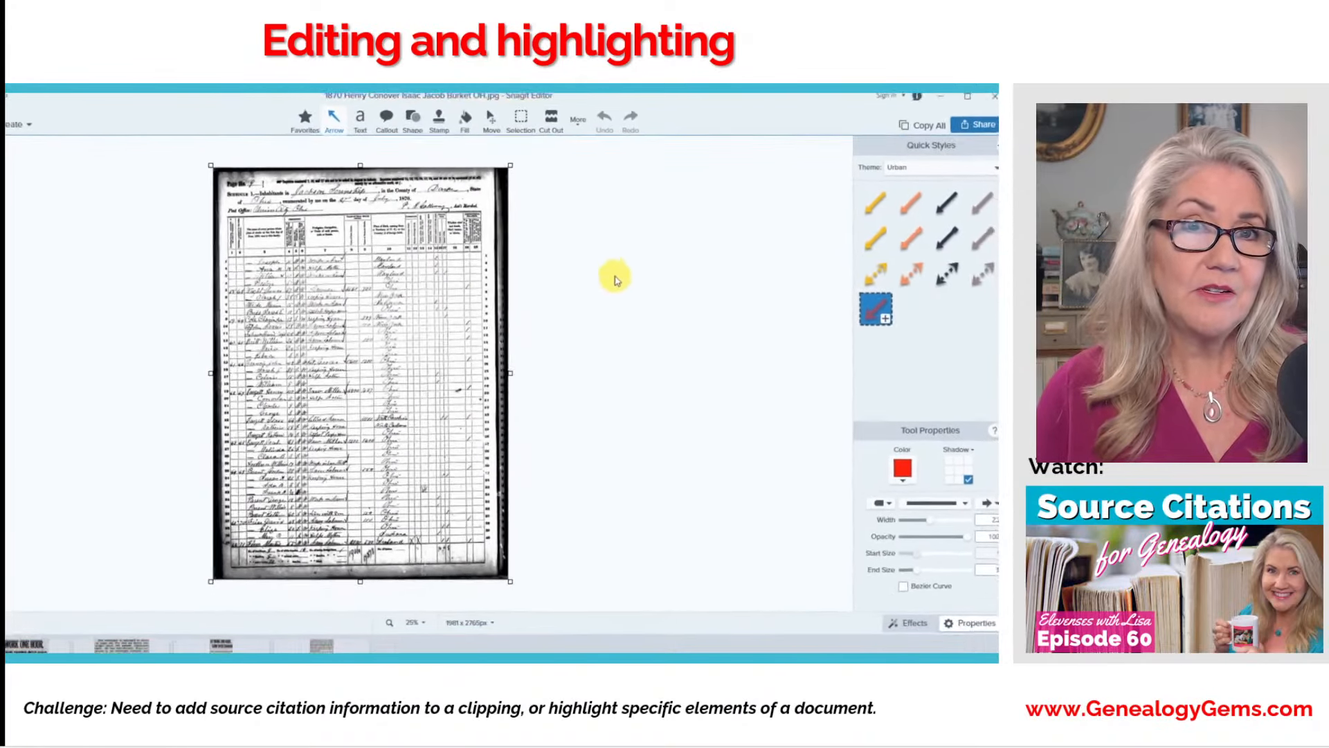
Cut out two horizontal bands with torn edges: from below the column headings to row 18, and from row 30 to the last row
{"action": "left_click", "coordinate": [414, 623]}
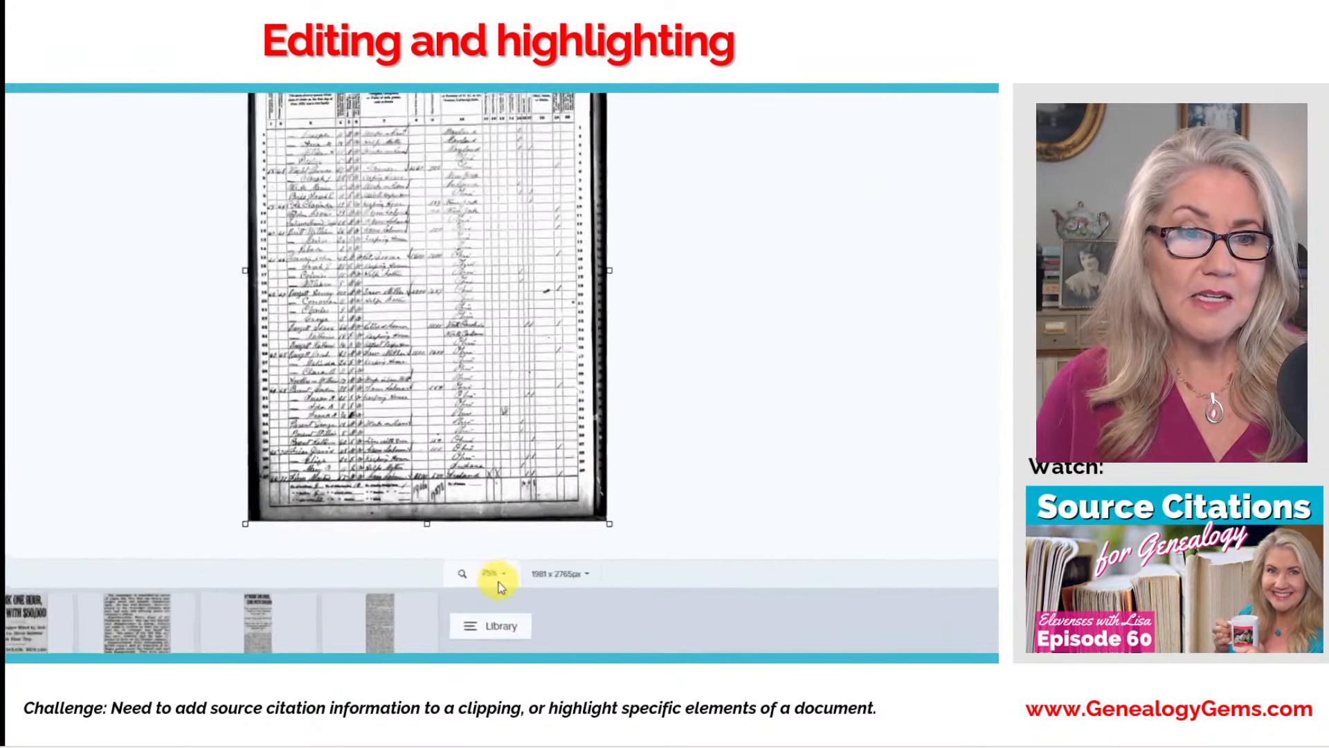
{"action": "left_click_drag", "start_coordinate": [436, 517], "coordinate": [460, 514]}
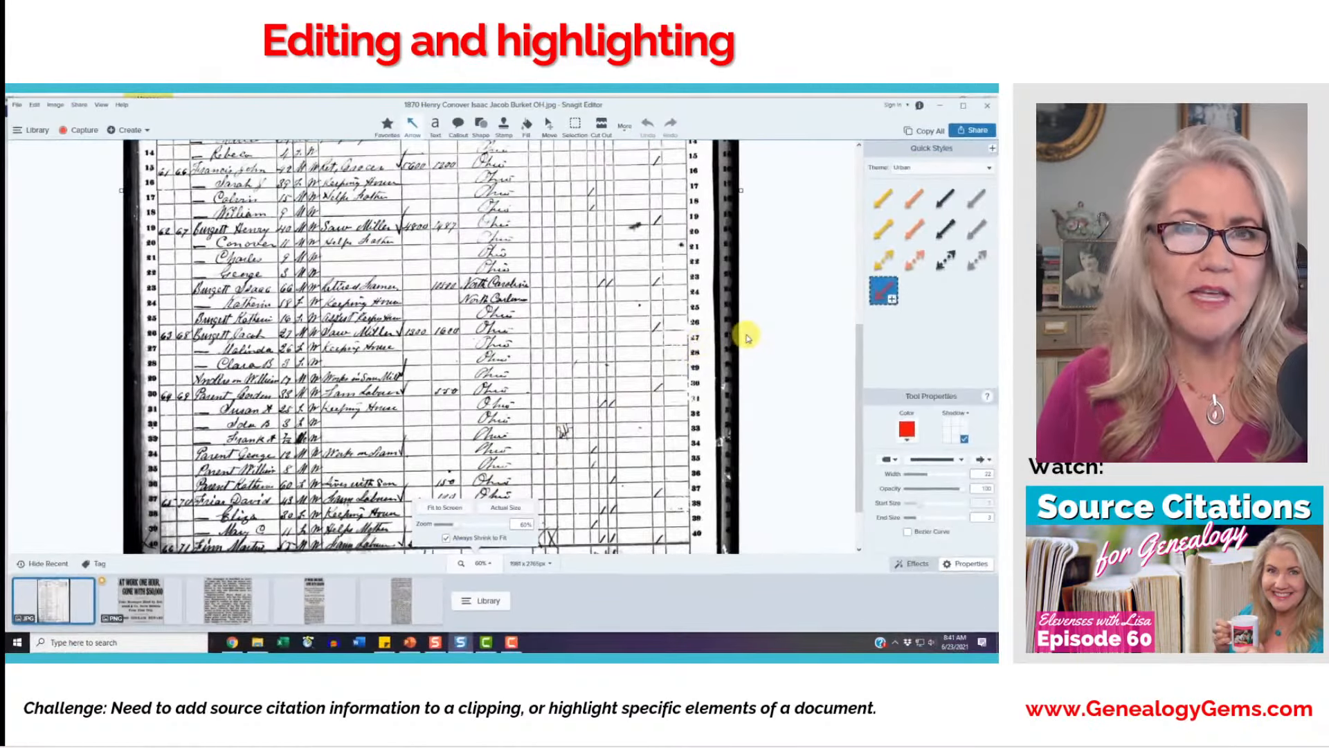
{"action": "scroll", "coordinate": [765, 325], "scroll_direction": "up", "scroll_amount": 5}
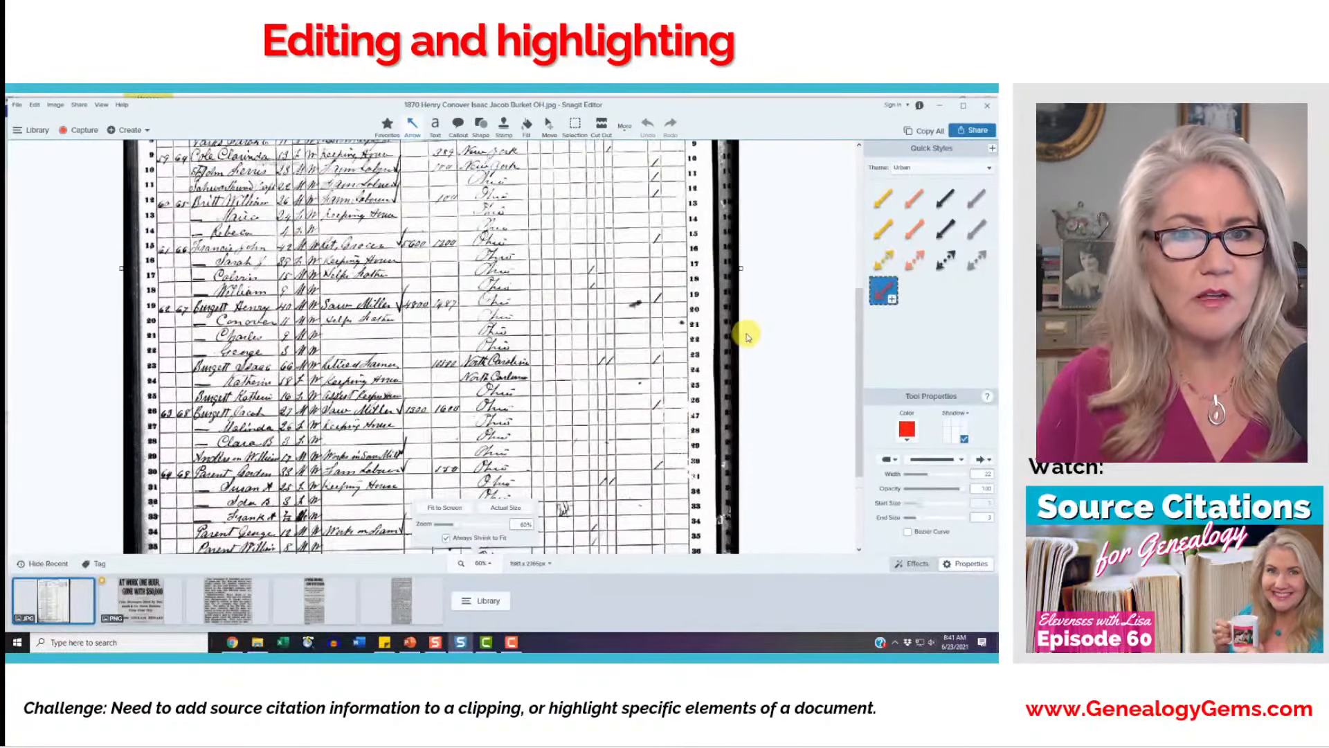
{"action": "scroll", "coordinate": [746, 337], "scroll_direction": "up", "scroll_amount": 3}
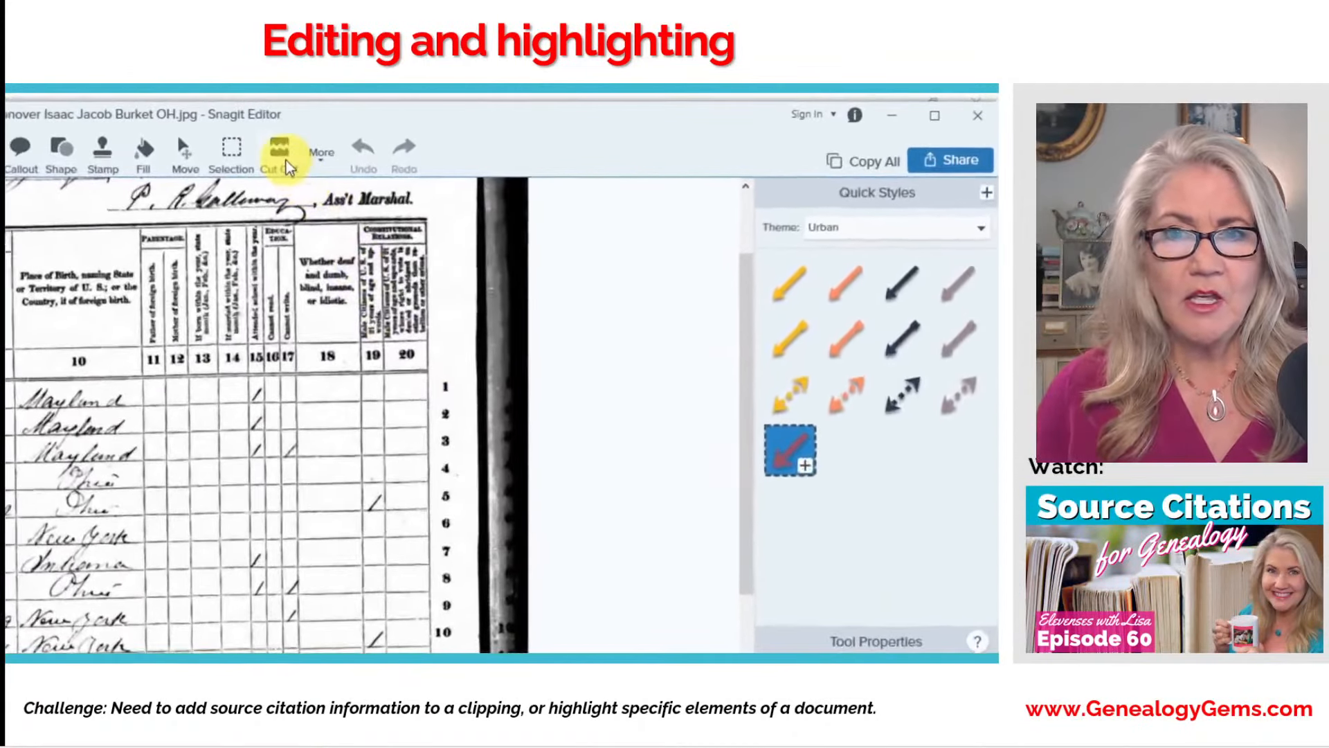
{"action": "left_click", "coordinate": [283, 164]}
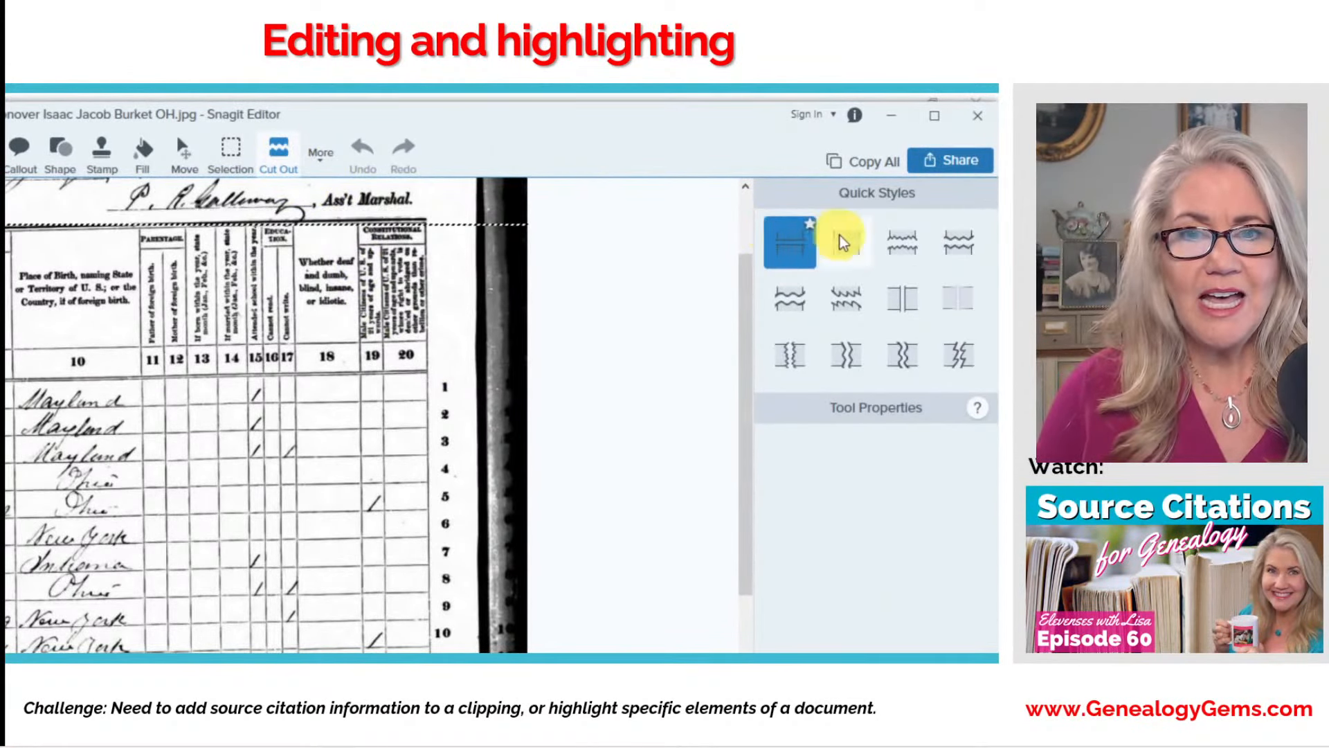
{"action": "left_click", "coordinate": [908, 249]}
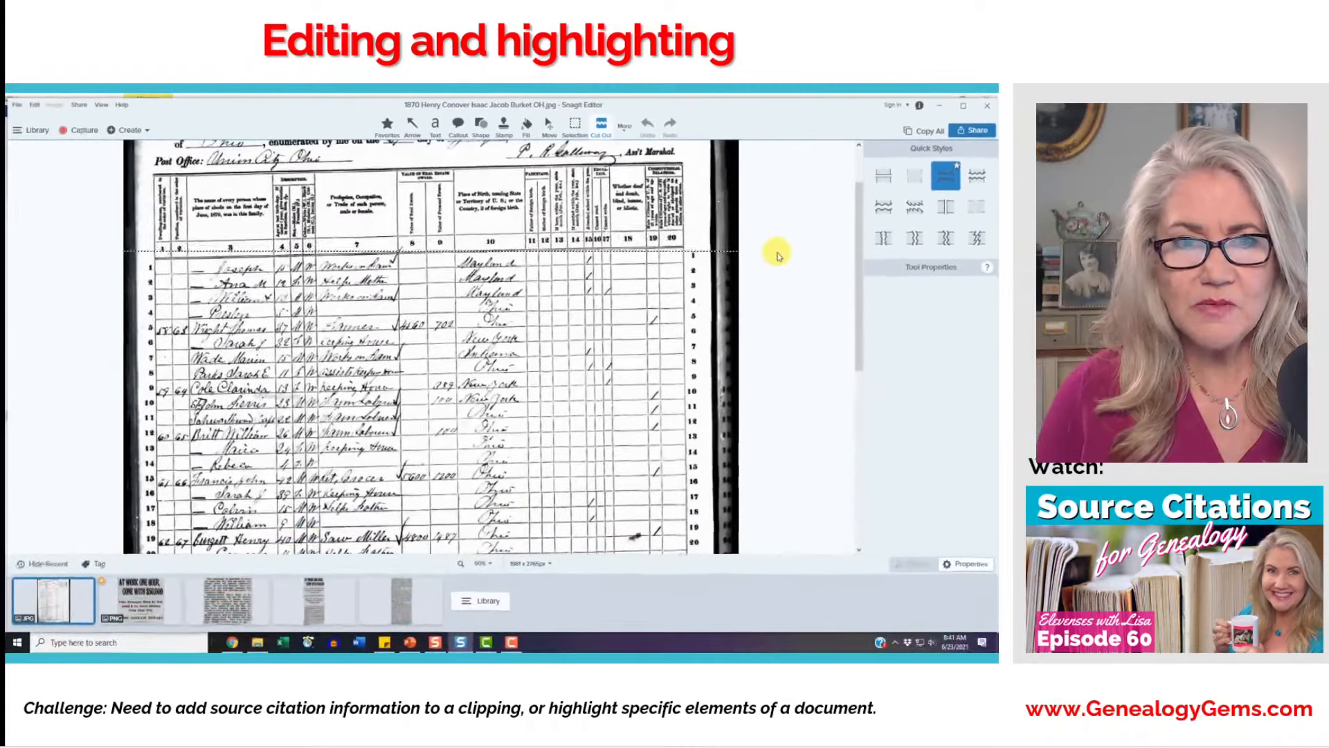
{"action": "left_click_drag", "start_coordinate": [782, 254], "coordinate": [756, 523]}
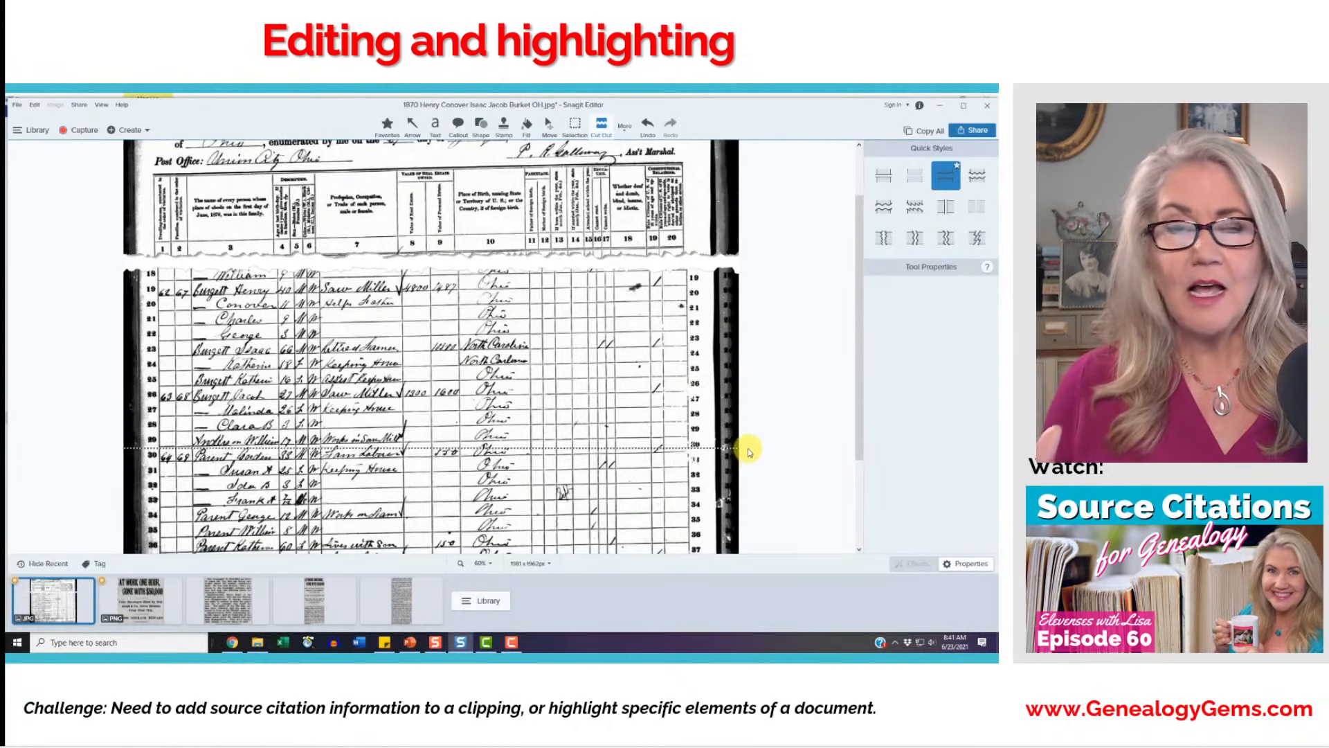
{"action": "mouse_move", "coordinate": [749, 451]}
{"action": "left_mouse_down"}
{"action": "mouse_move", "coordinate": [741, 554]}
{"action": "mouse_move", "coordinate": [760, 460]}
{"action": "mouse_move", "coordinate": [754, 496]}
{"action": "mouse_move", "coordinate": [807, 469]}
{"action": "left_mouse_up"}
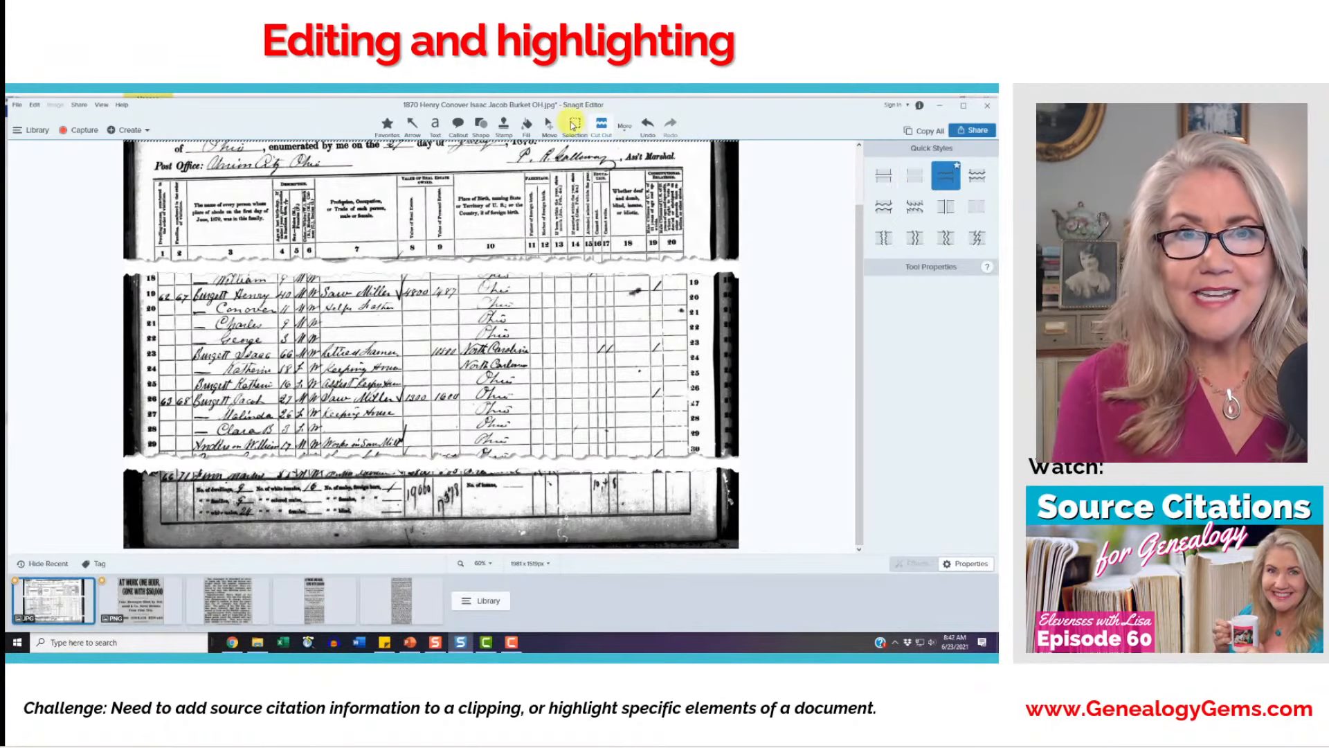
Highlight the handwritten name in row 20 in yellow, using a stronger highlighter opacity
{"action": "left_click", "coordinate": [415, 126]}
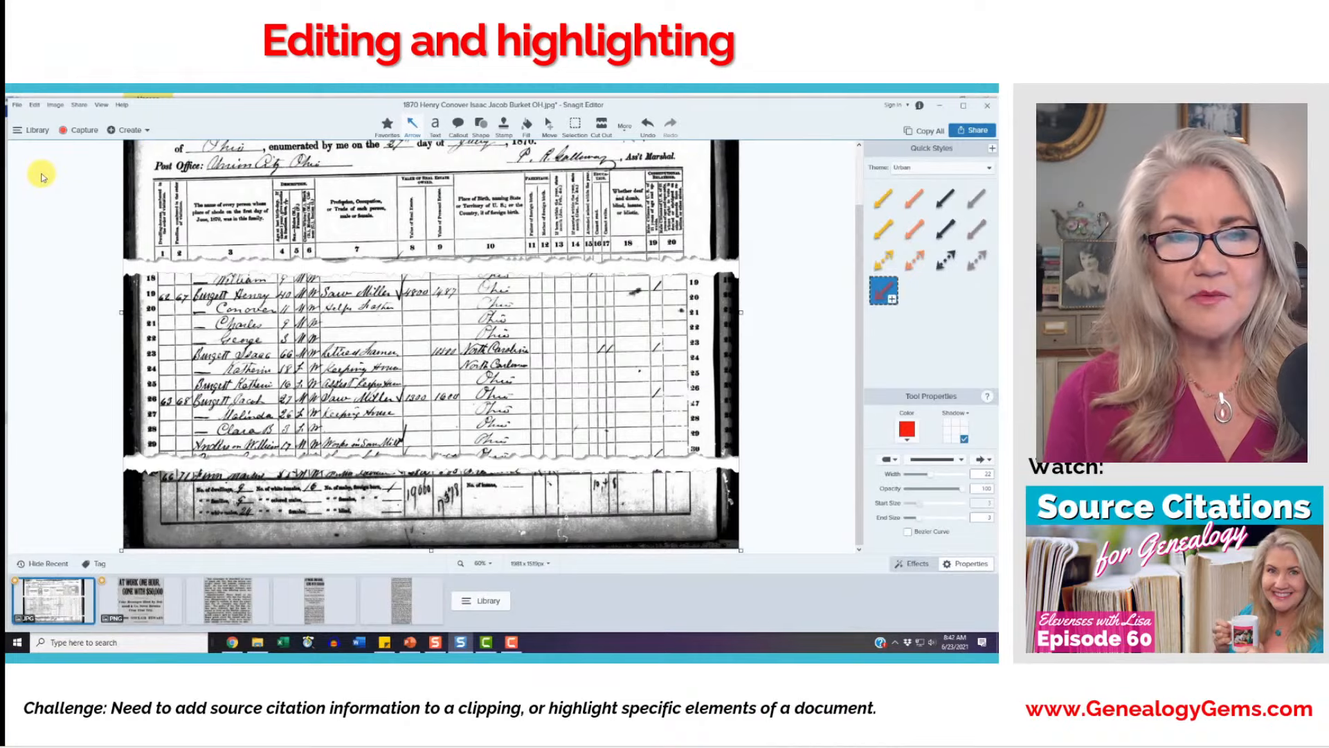
{"action": "scroll", "coordinate": [24, 200], "scroll_direction": "up", "scroll_amount": 1}
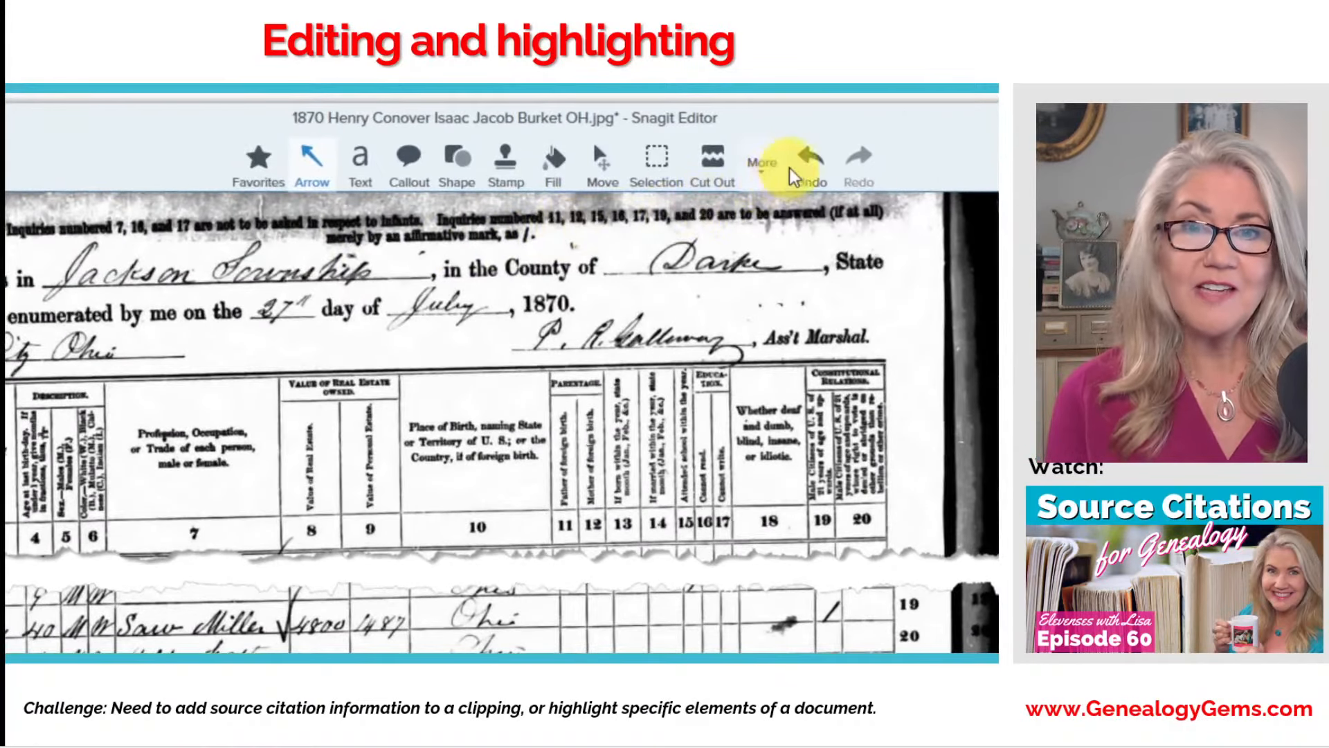
{"action": "left_click", "coordinate": [772, 173]}
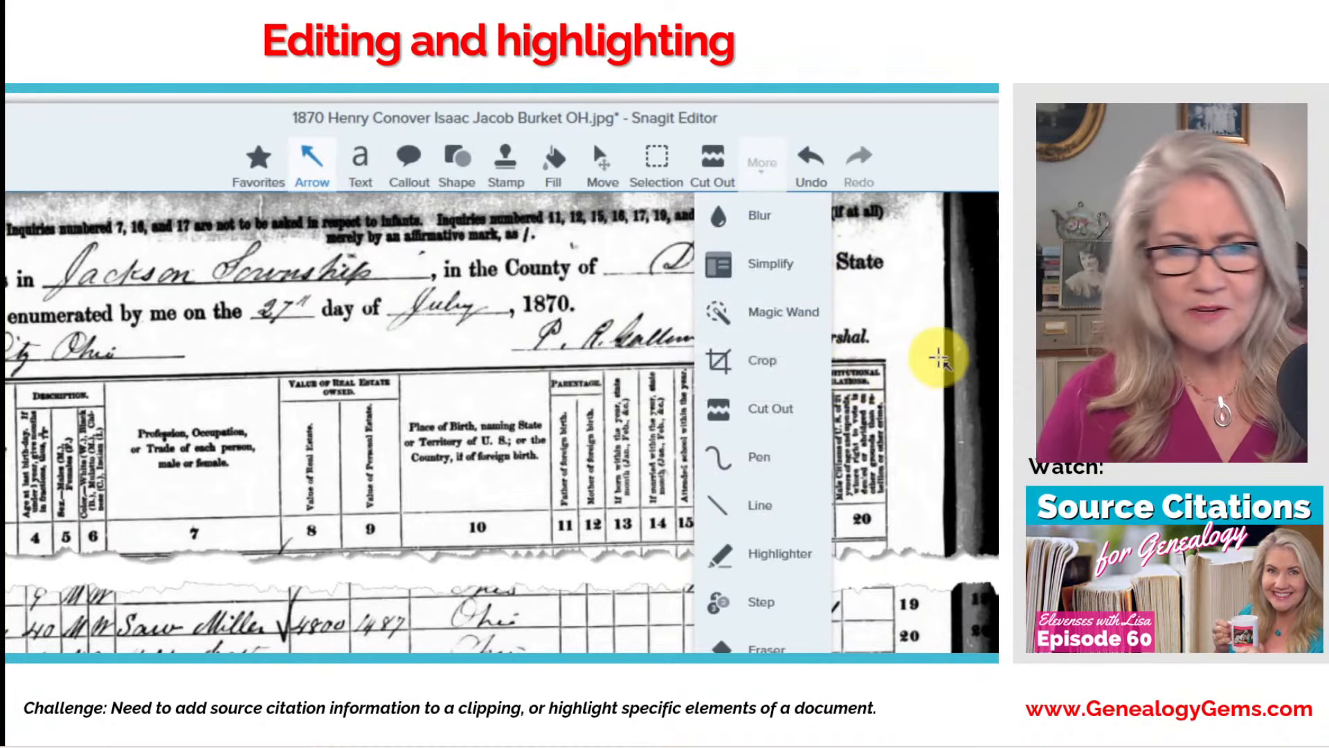
{"action": "left_click", "coordinate": [807, 553]}
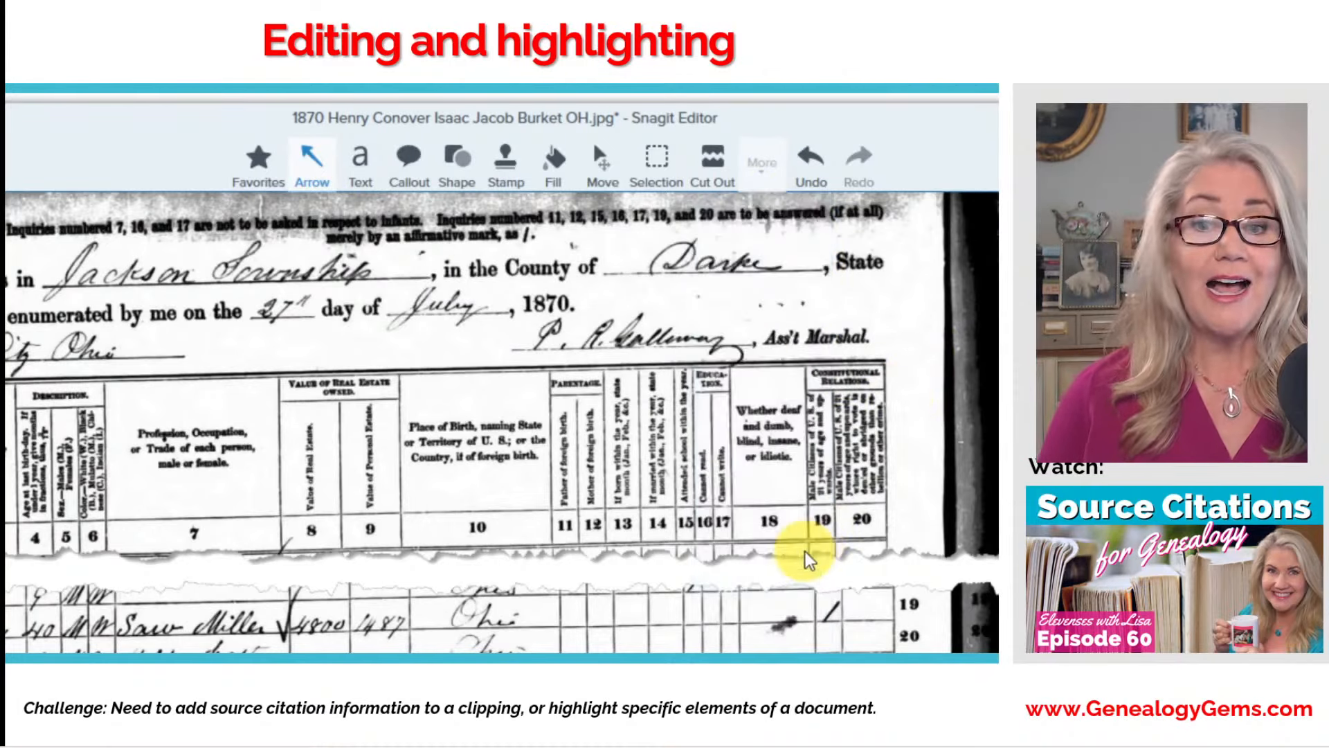
{"action": "key", "text": "ctrl+z"}
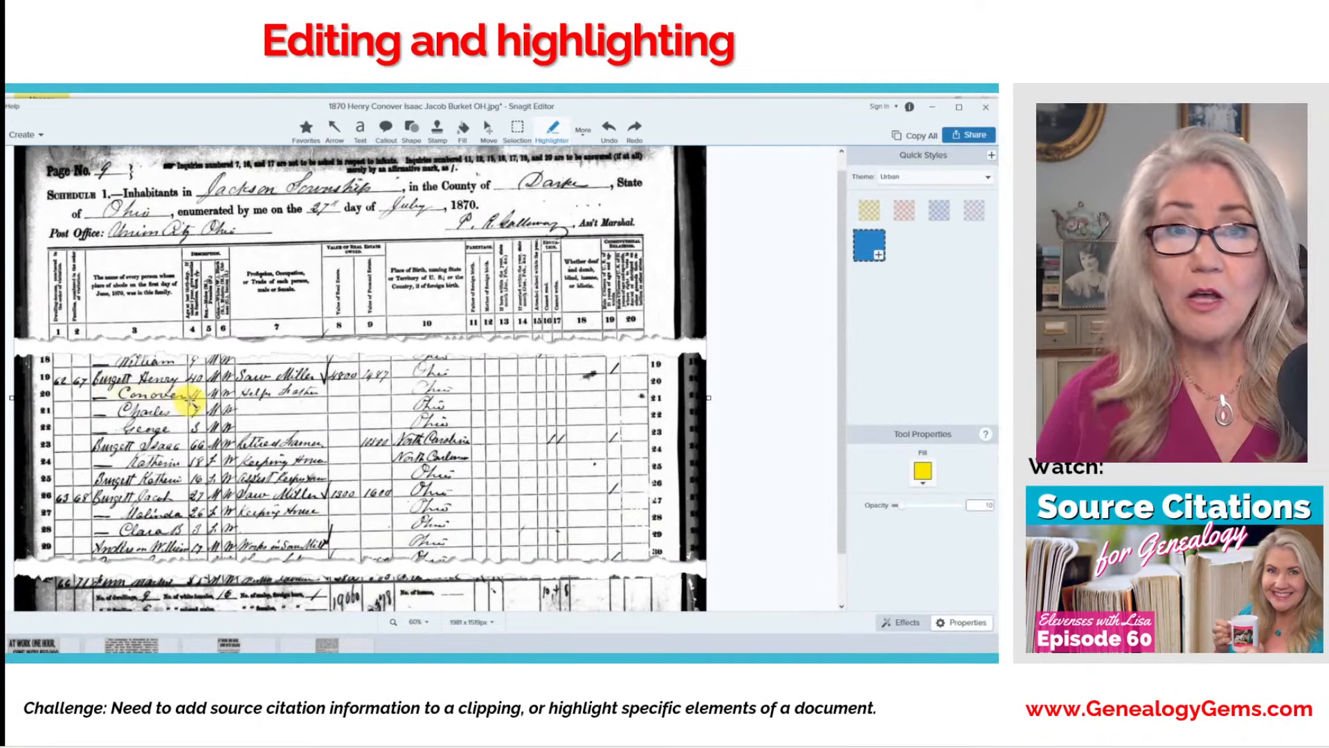
{"action": "left_click_drag", "start_coordinate": [188, 402], "coordinate": [194, 406]}
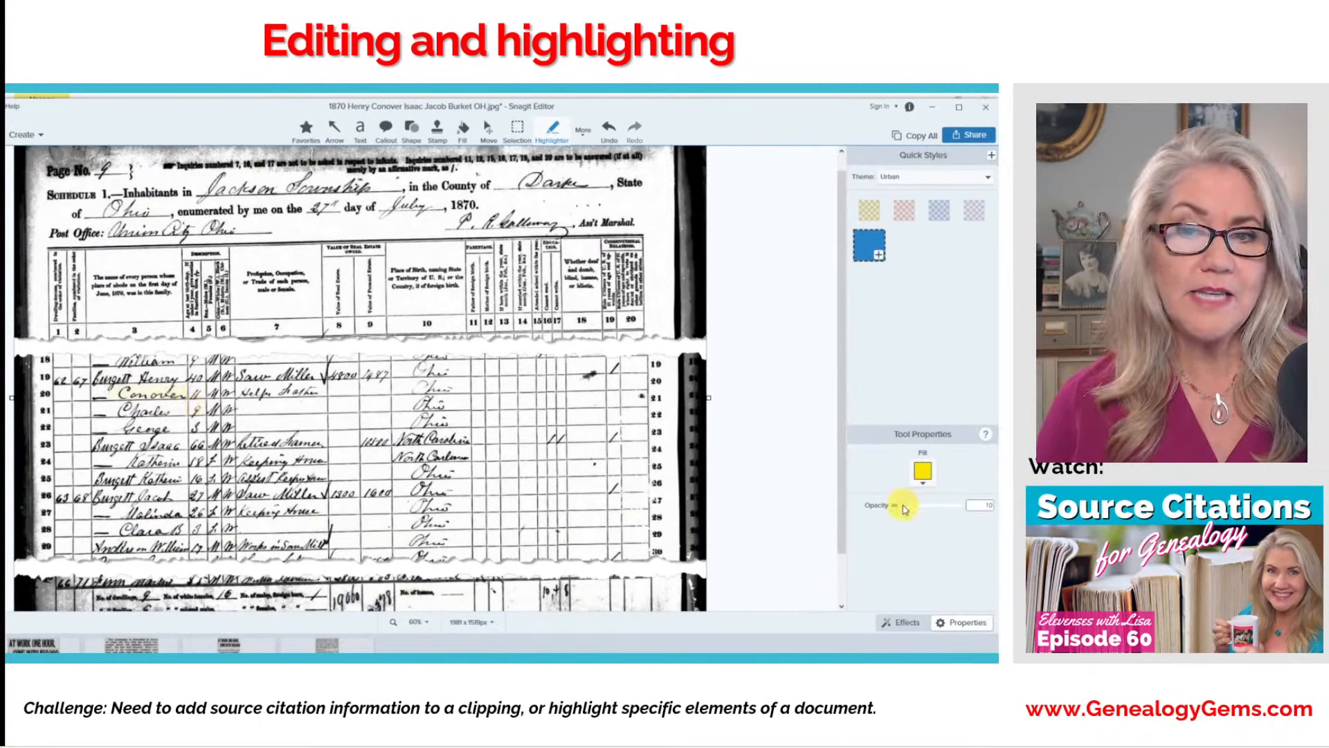
{"action": "left_click_drag", "start_coordinate": [903, 509], "coordinate": [933, 509]}
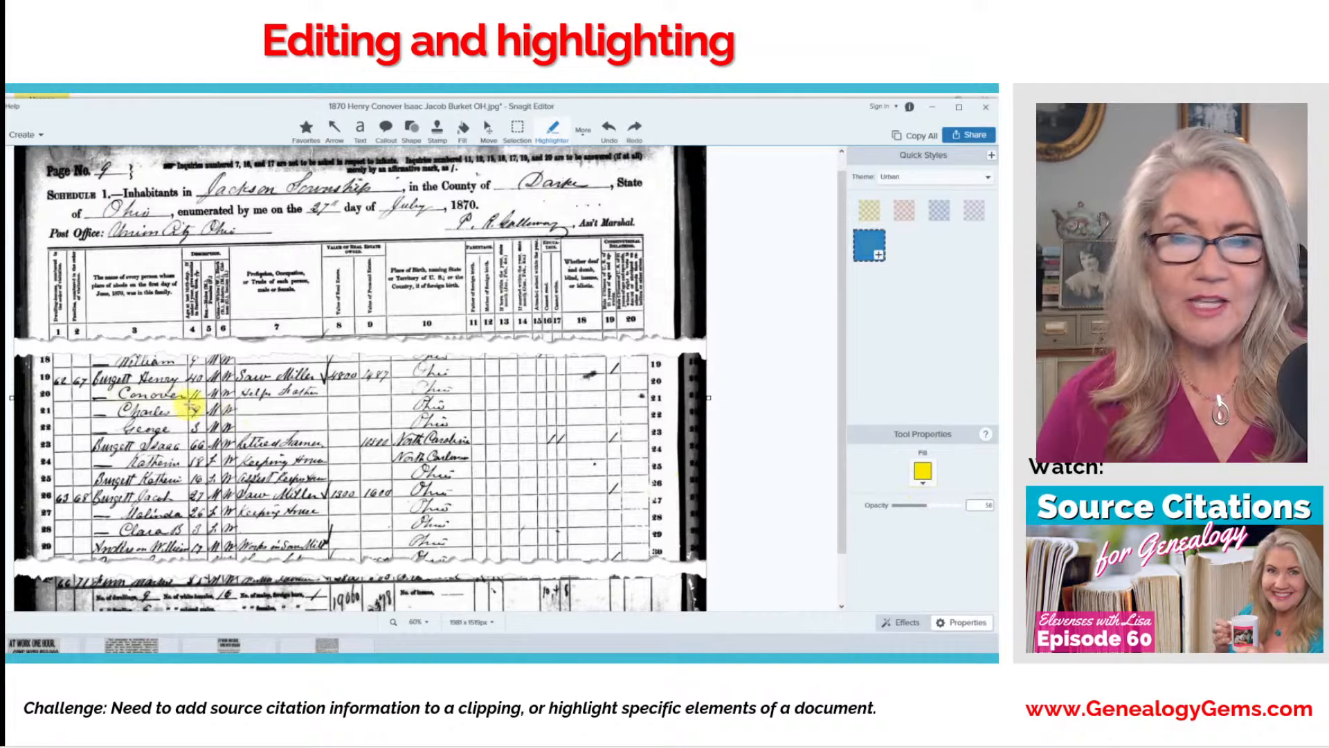
{"action": "left_click_drag", "start_coordinate": [109, 391], "coordinate": [186, 402]}
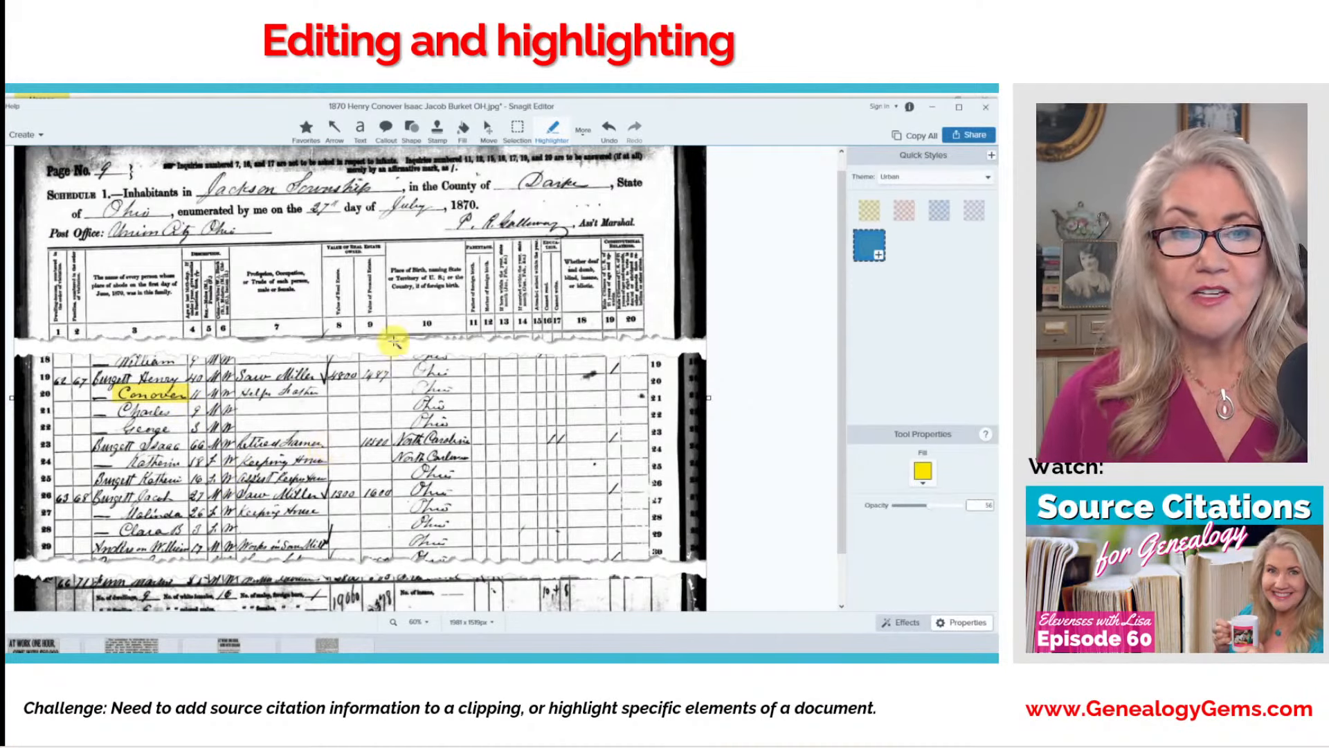
Add a text box reading "accessed 6/22/21" in the torn gap below the column headings
{"action": "left_click", "coordinate": [360, 129]}
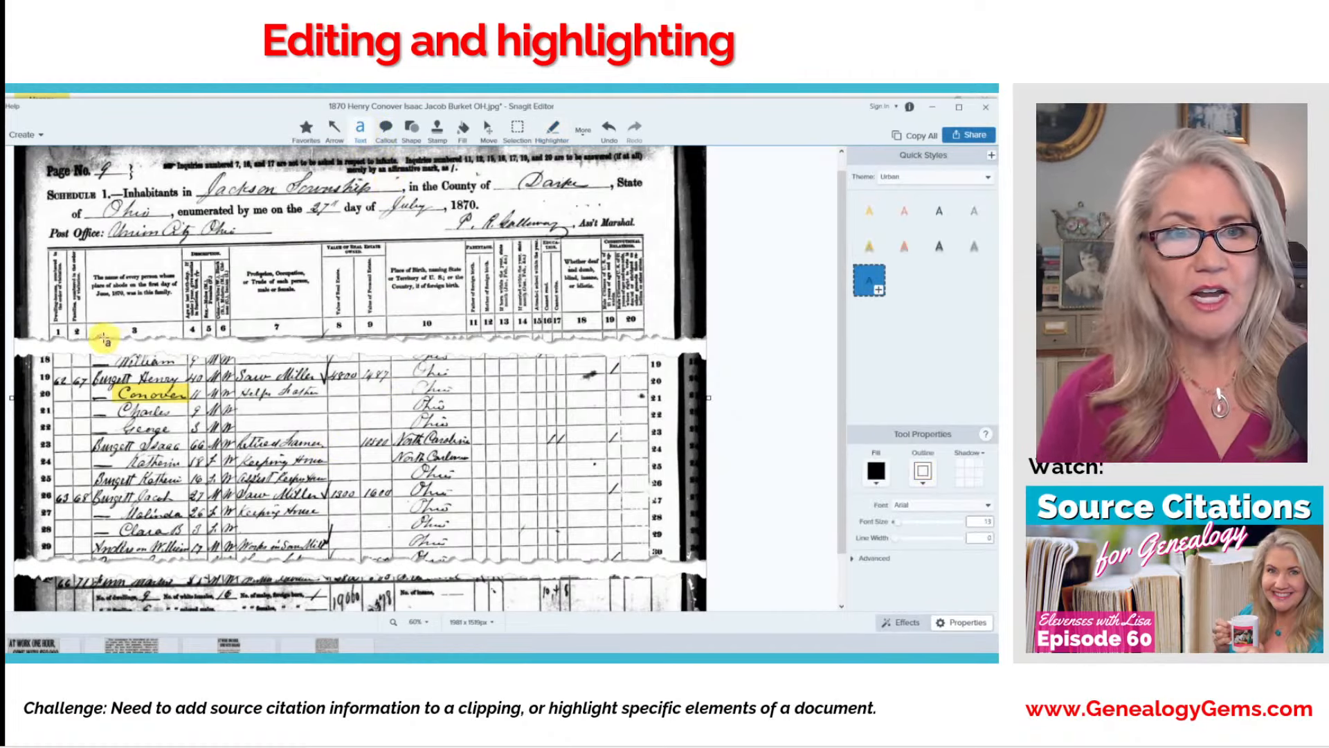
{"action": "left_click_drag", "start_coordinate": [103, 339], "coordinate": [549, 360]}
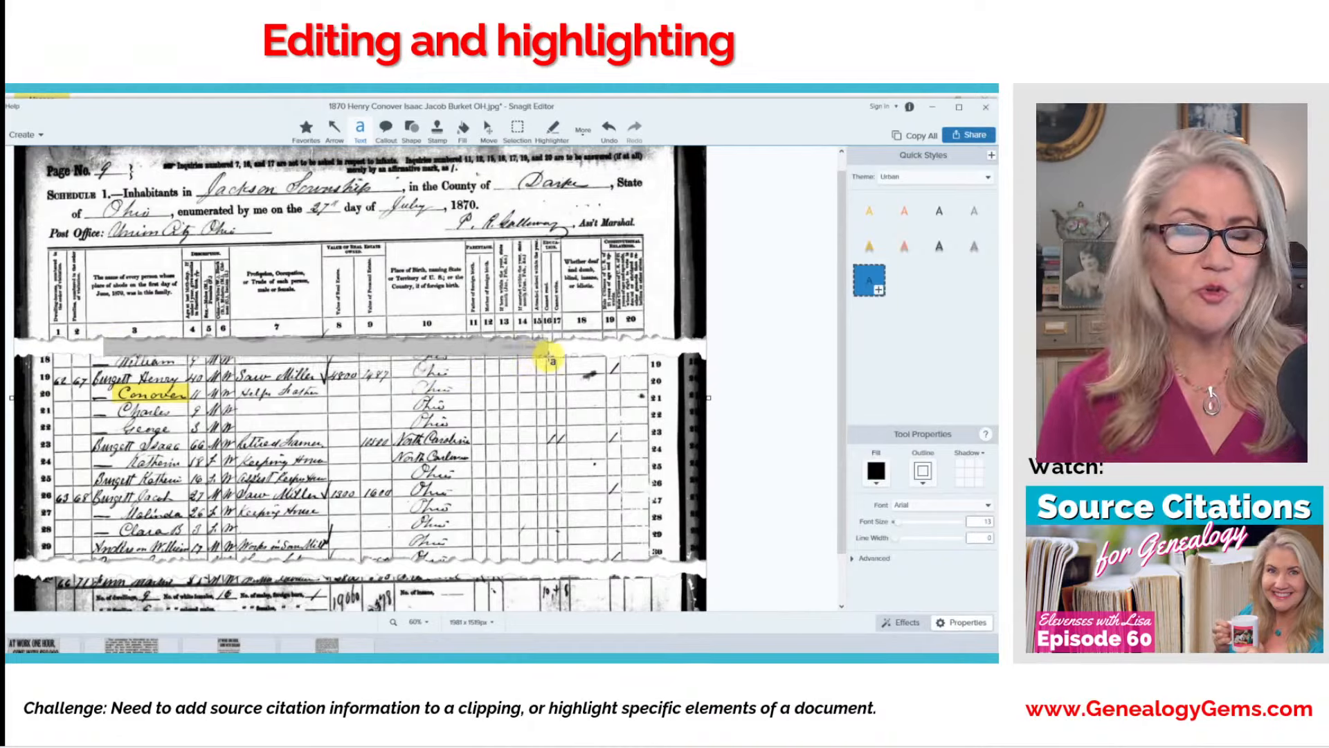
{"action": "left_click_drag", "start_coordinate": [548, 359], "coordinate": [547, 355]}
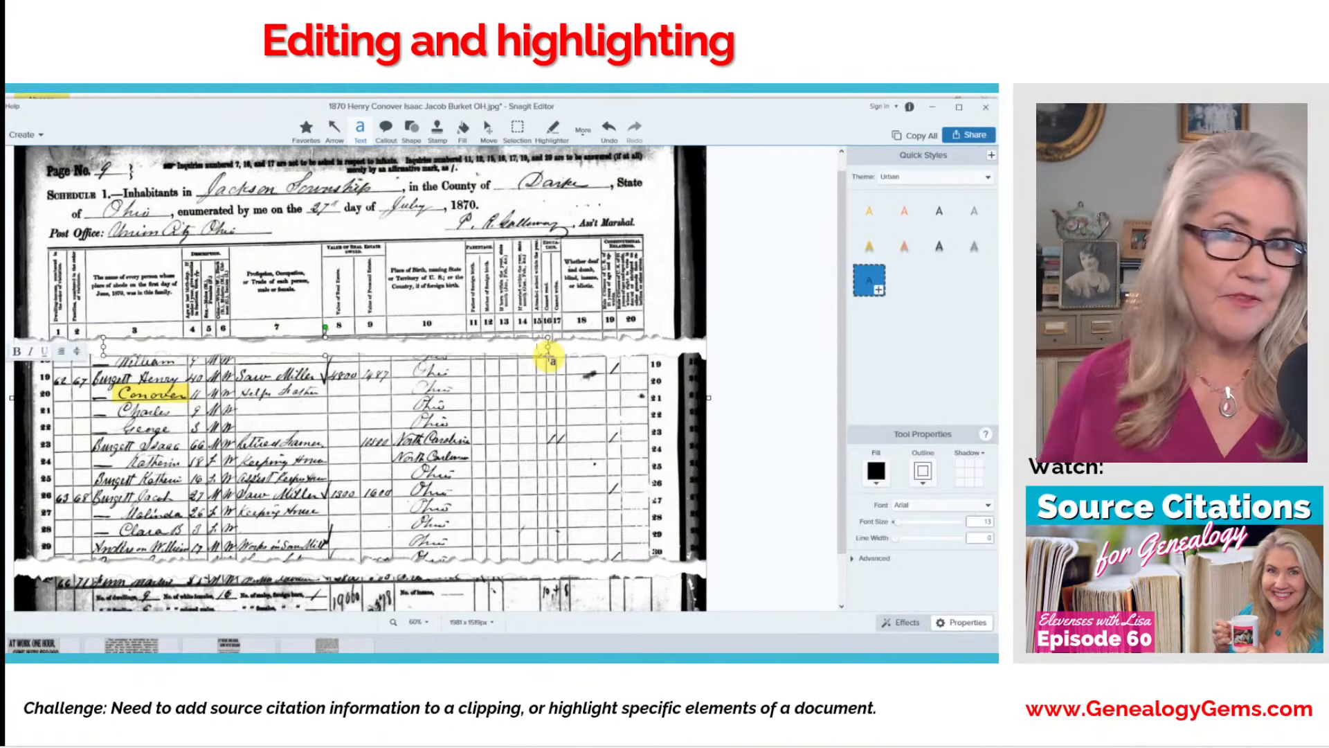
{"action": "type", "text": "source"}
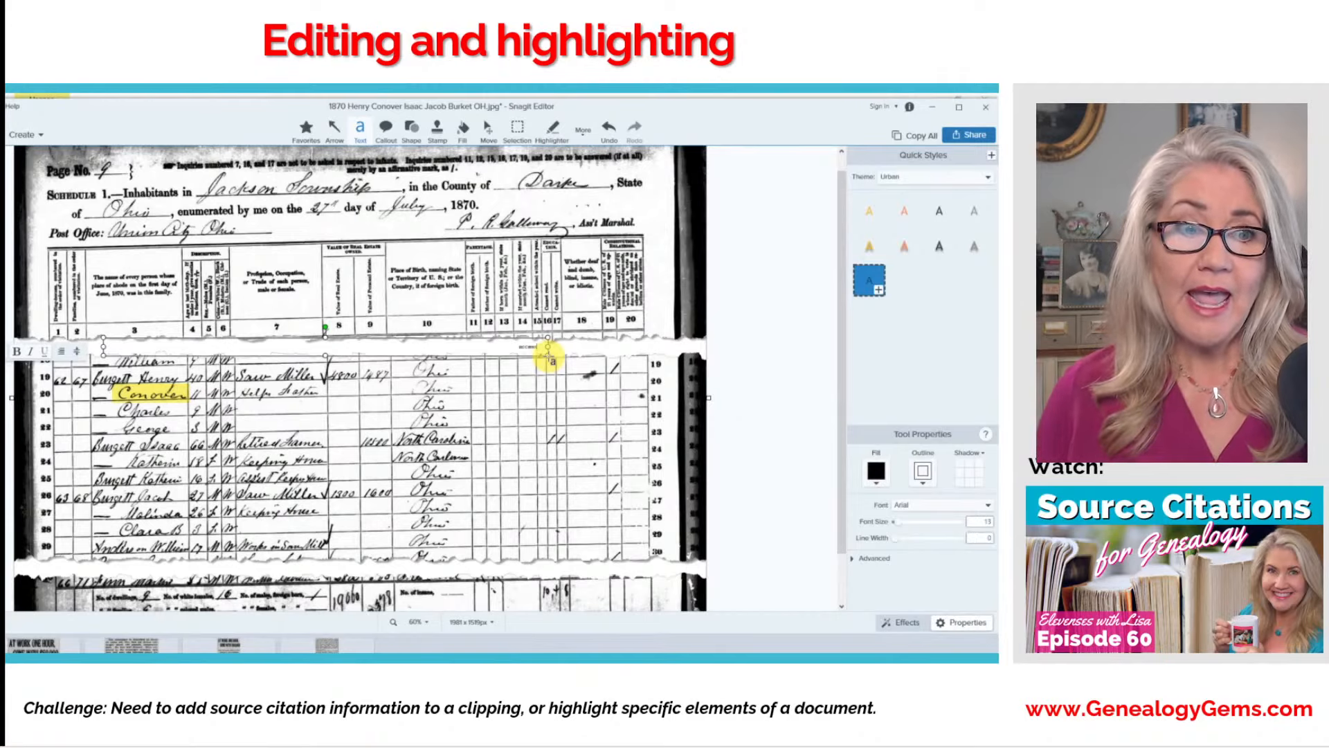
{"action": "type", "text": "ed 6/22/21"}
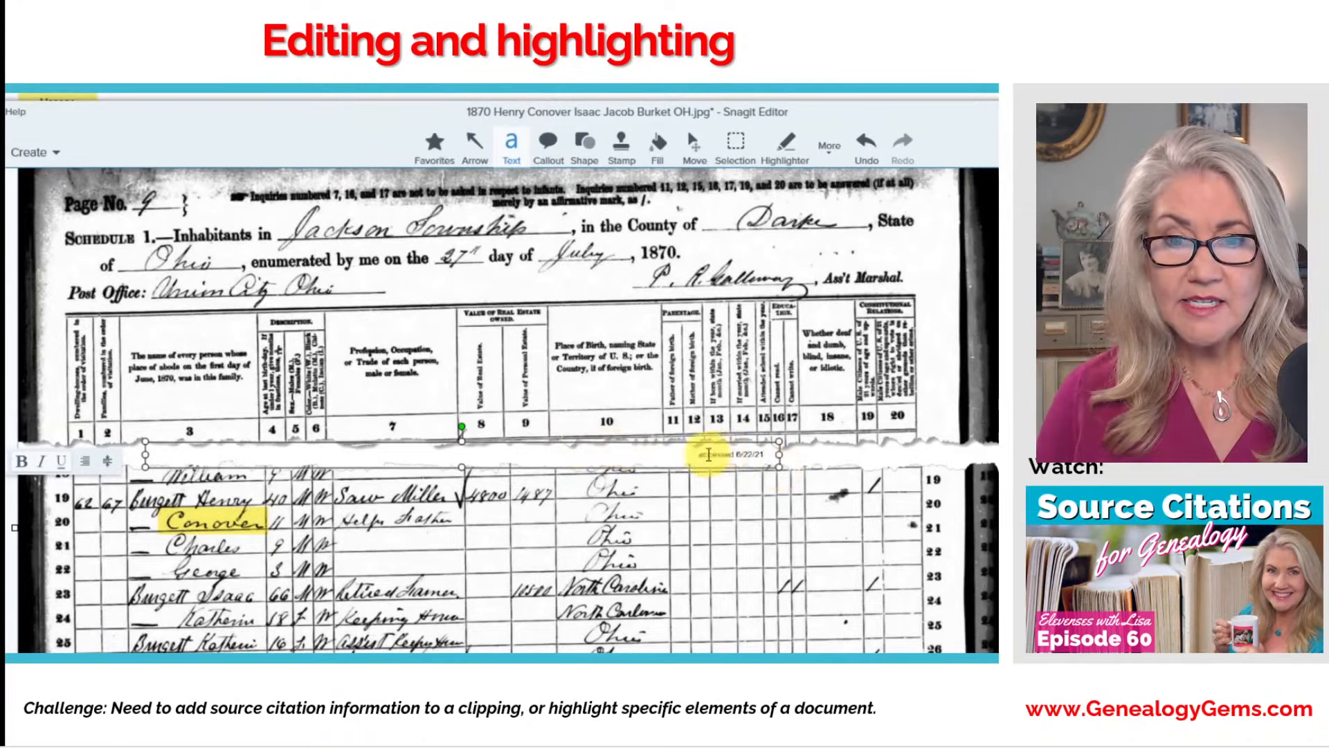
Format the access date text as bold red at font size 28
{"action": "left_click_drag", "start_coordinate": [699, 454], "coordinate": [764, 454]}
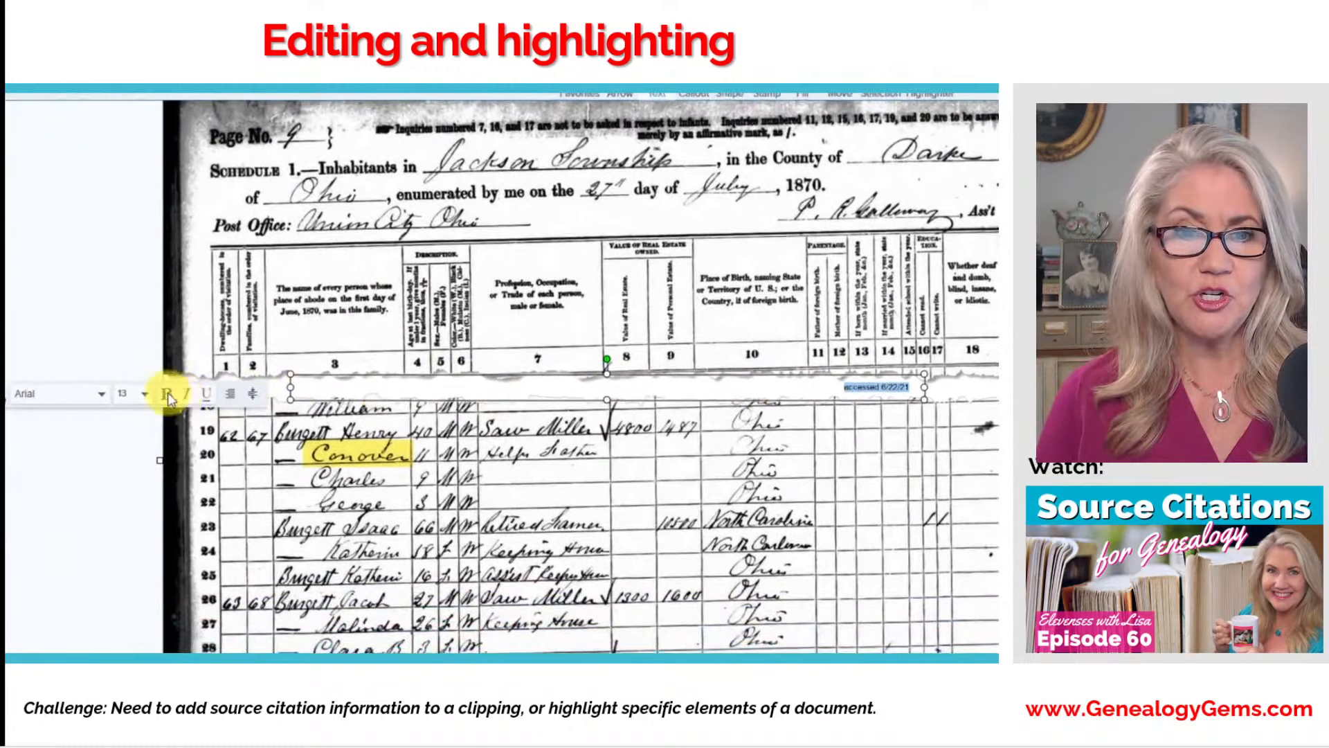
{"action": "left_click", "coordinate": [11, 454]}
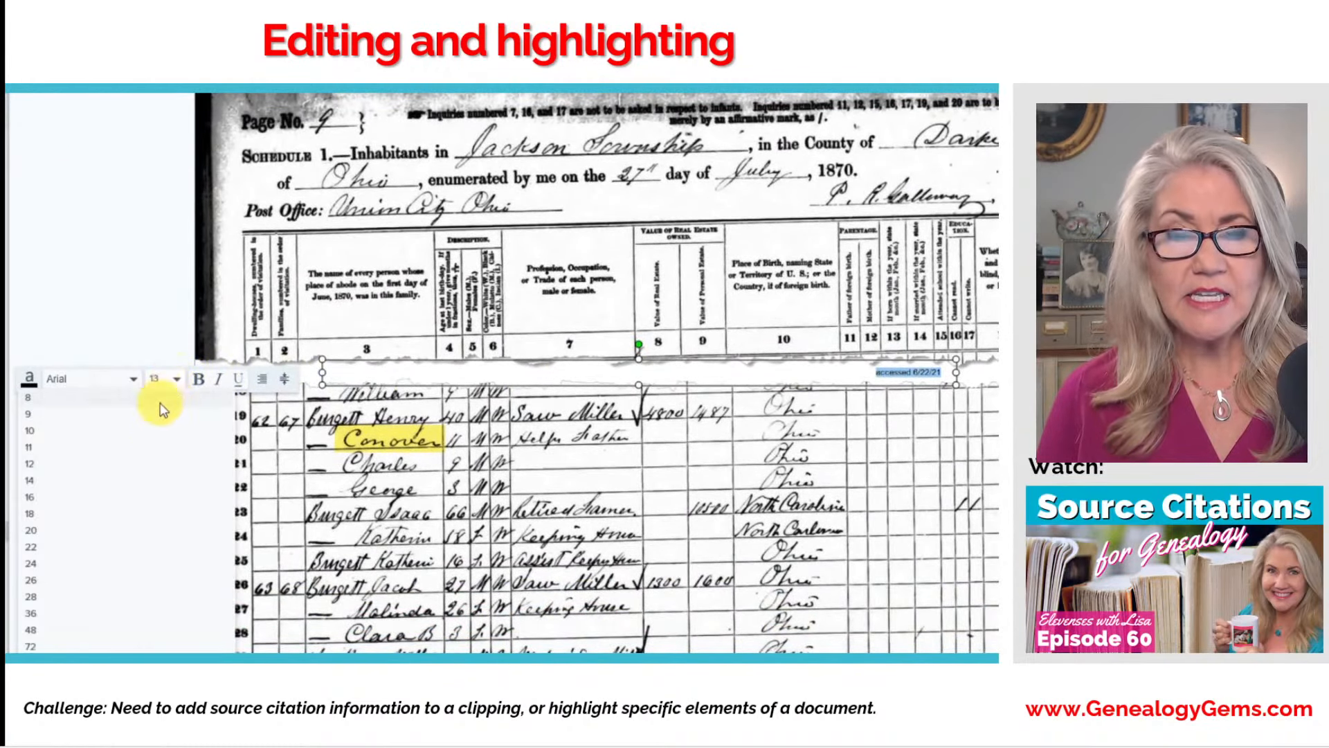
{"action": "left_click", "coordinate": [115, 513]}
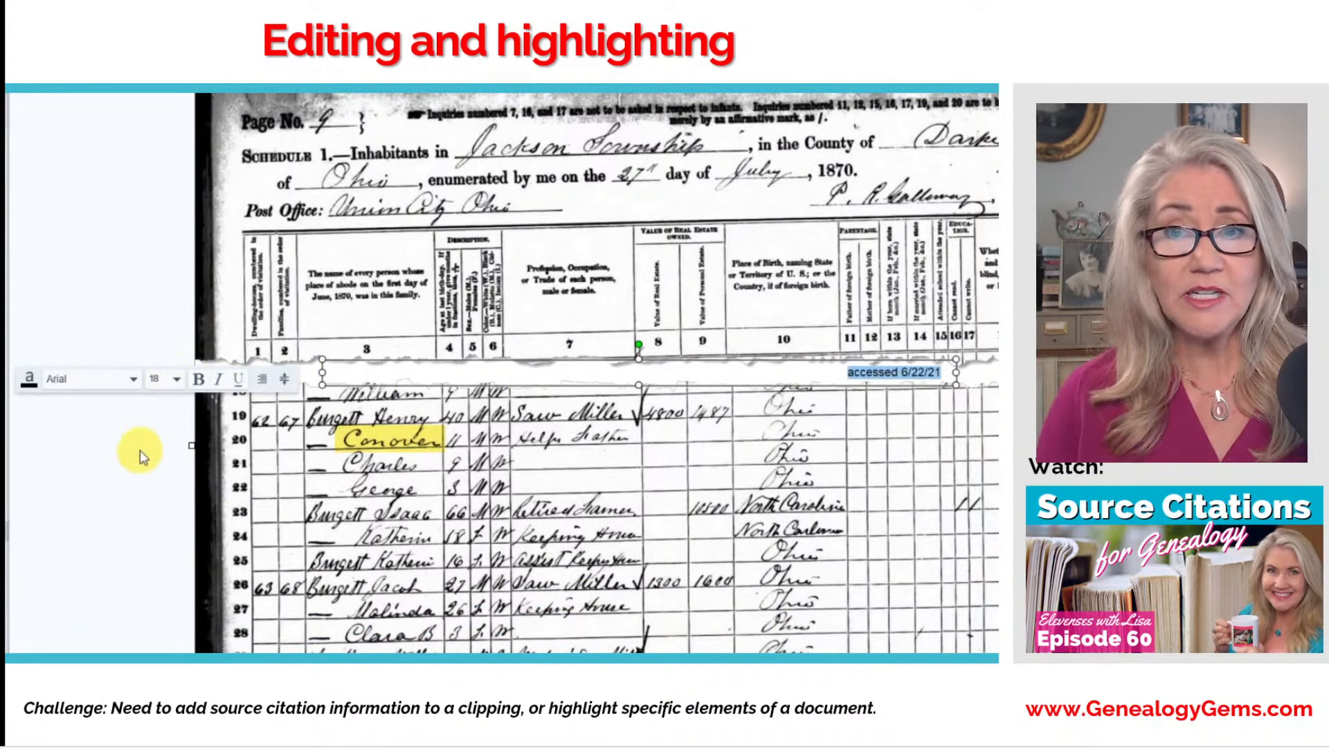
{"action": "left_click", "coordinate": [28, 382]}
{"action": "left_click", "coordinate": [27, 623]}
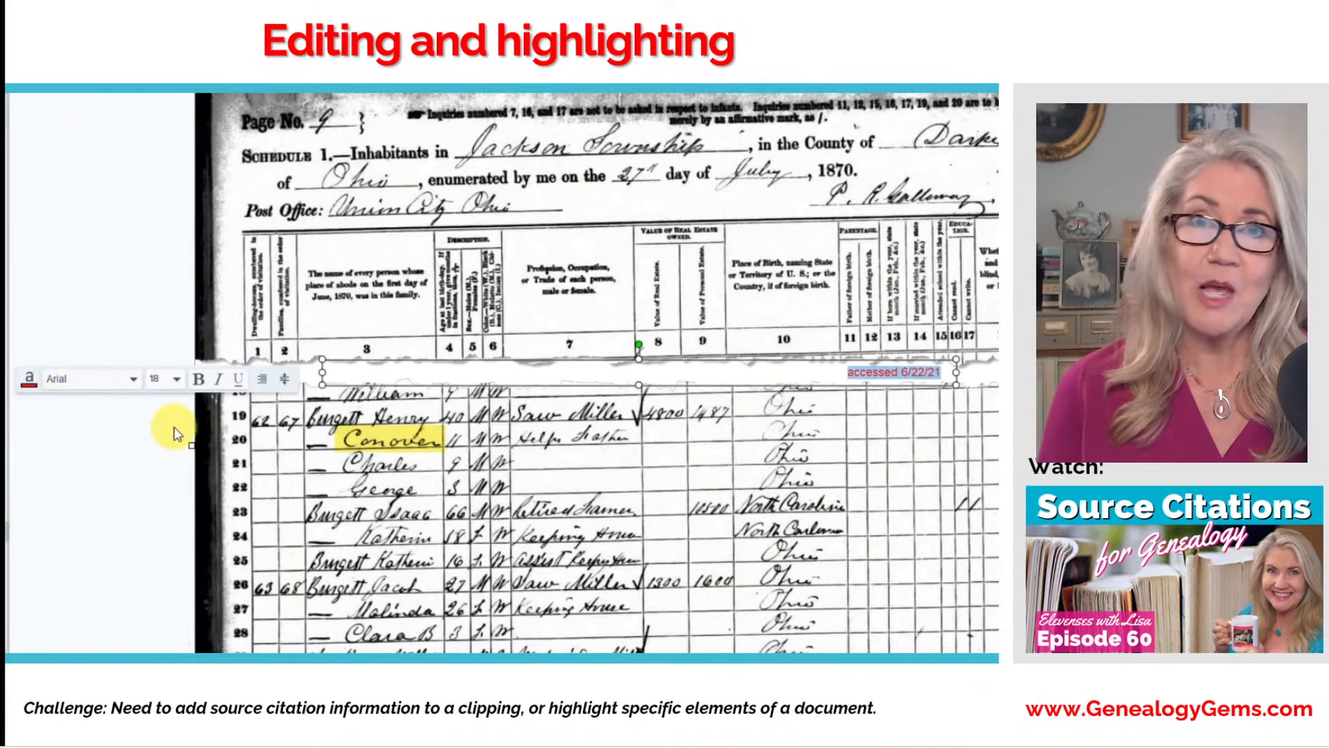
{"action": "left_click", "coordinate": [197, 382]}
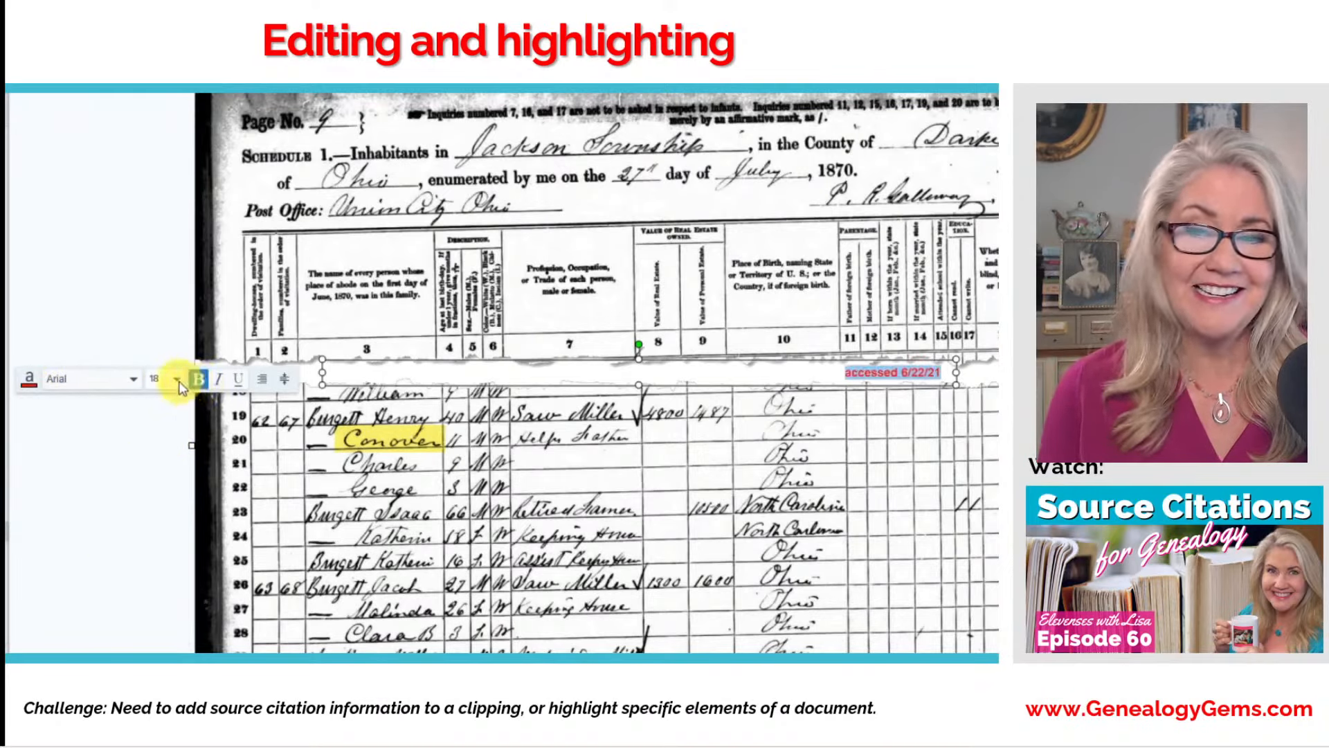
{"action": "left_click", "coordinate": [177, 379]}
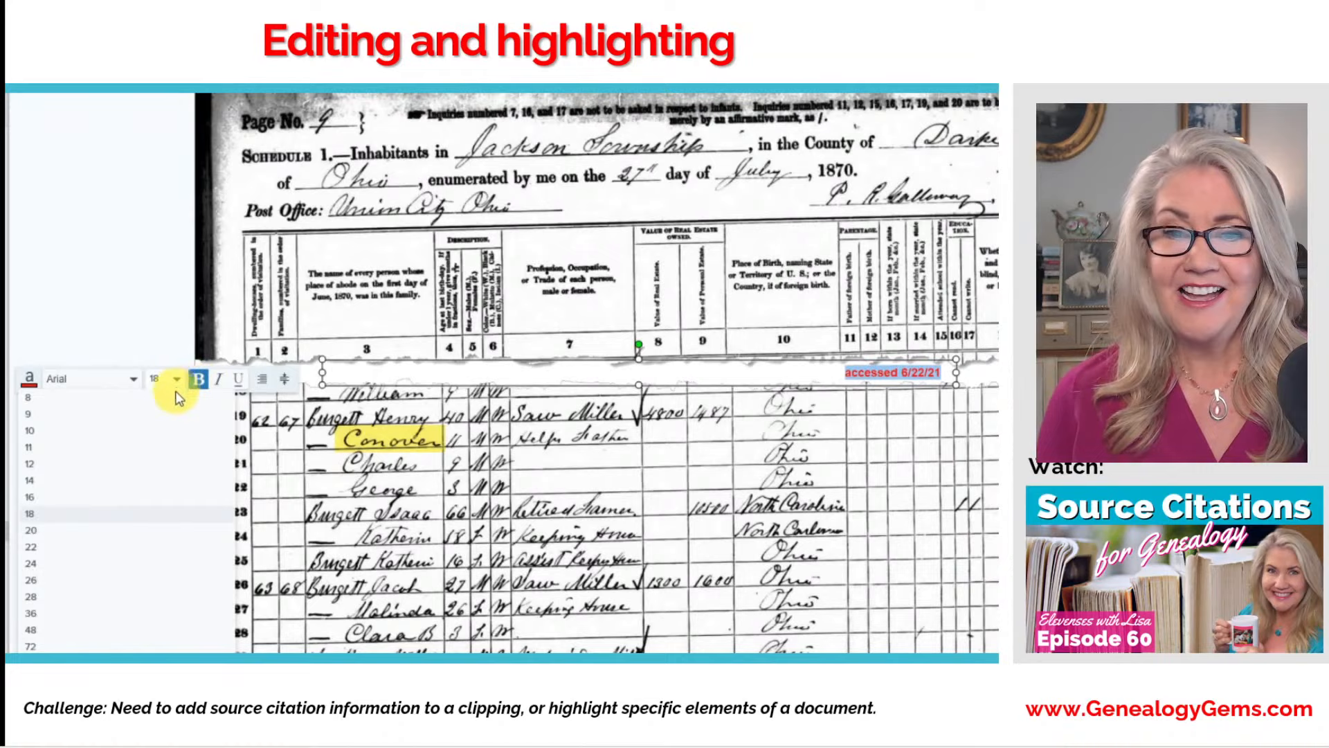
{"action": "left_click", "coordinate": [119, 596]}
Append "Ancestry.com" to the end of the access date text and finish editing it
{"action": "left_click", "coordinate": [939, 373]}
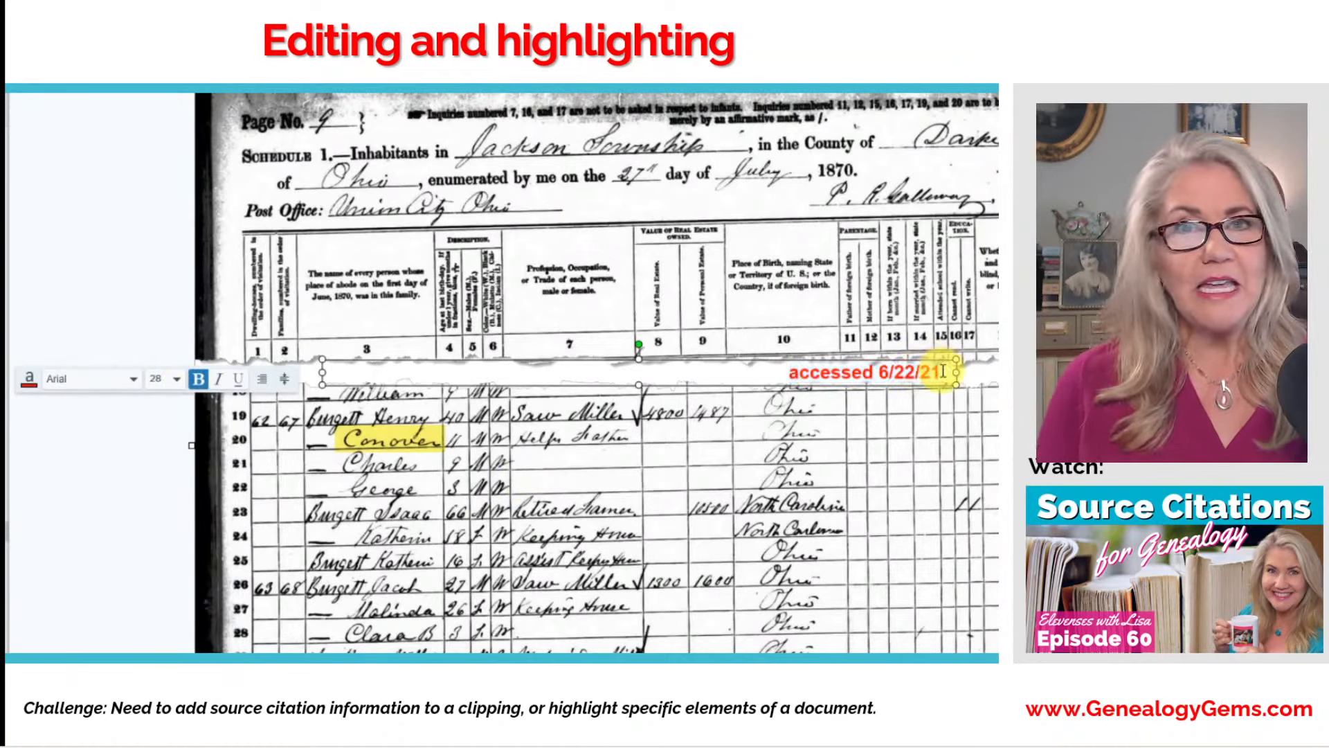
{"action": "type", "text": "Ancestry.com"}
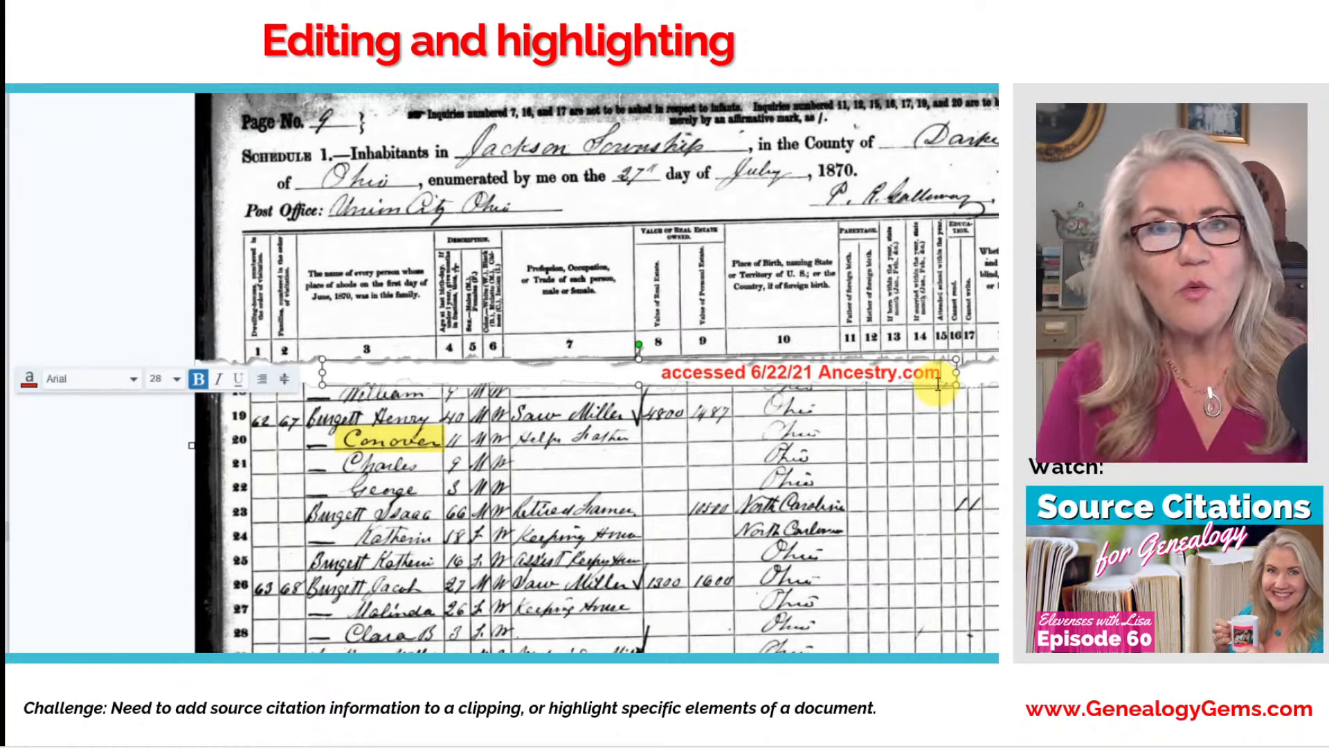
{"action": "left_click", "coordinate": [938, 385]}
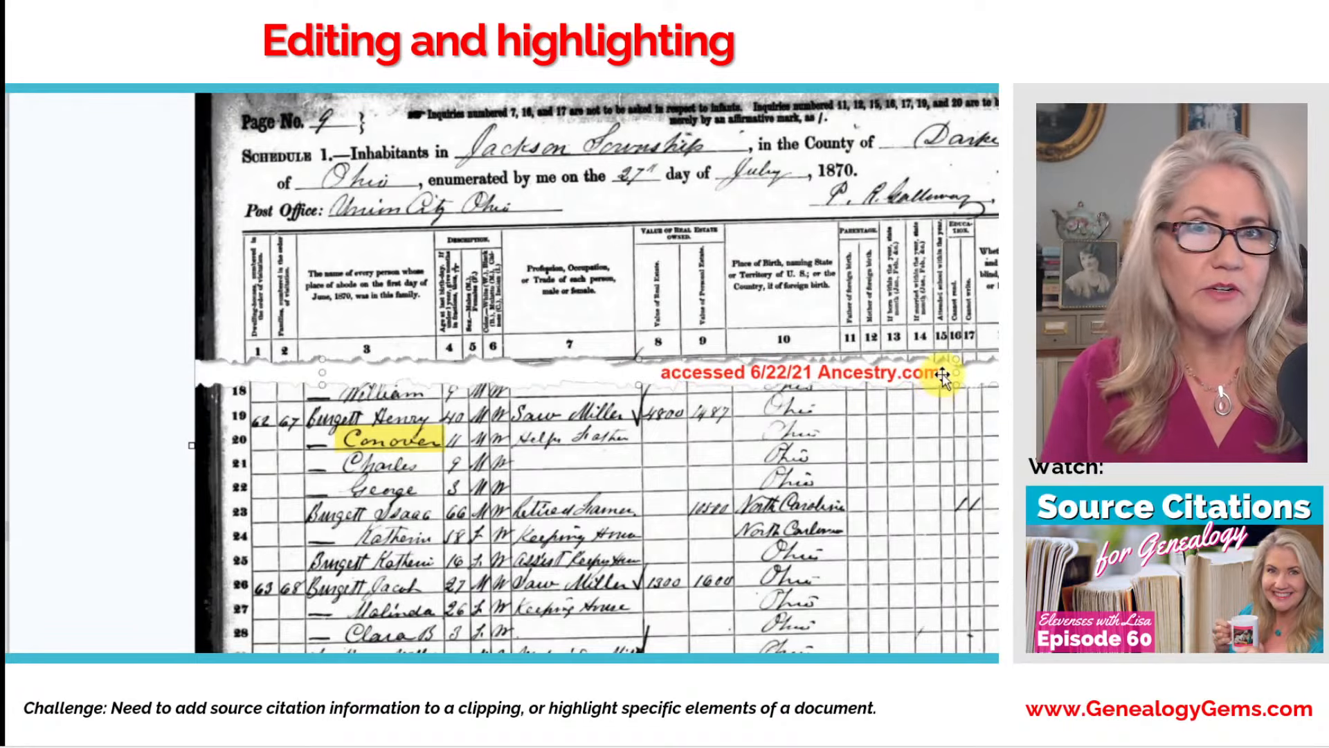